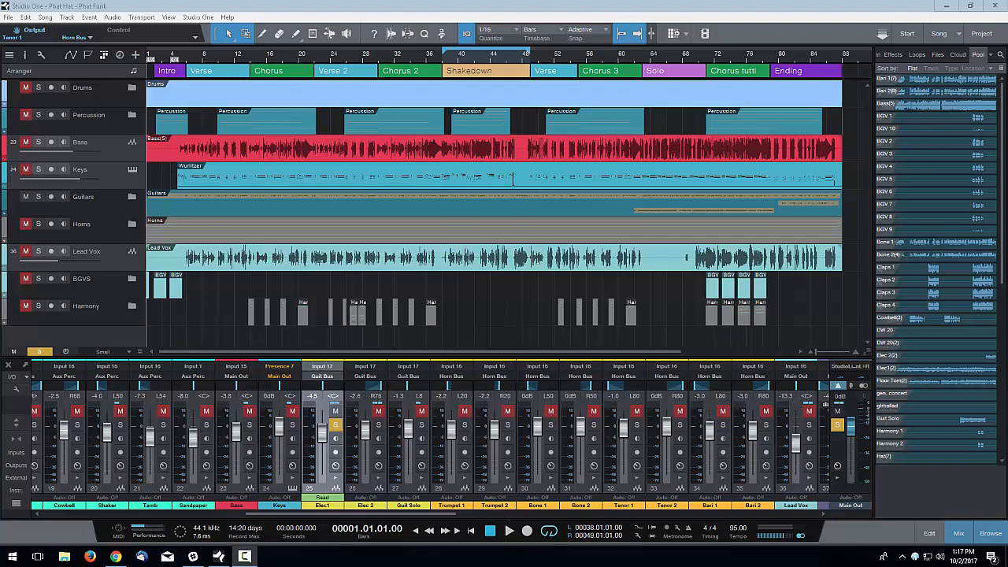
Step: Select the Harmony track so the Lead Vox channel's inserts and sends come into view
left_click(558, 316)
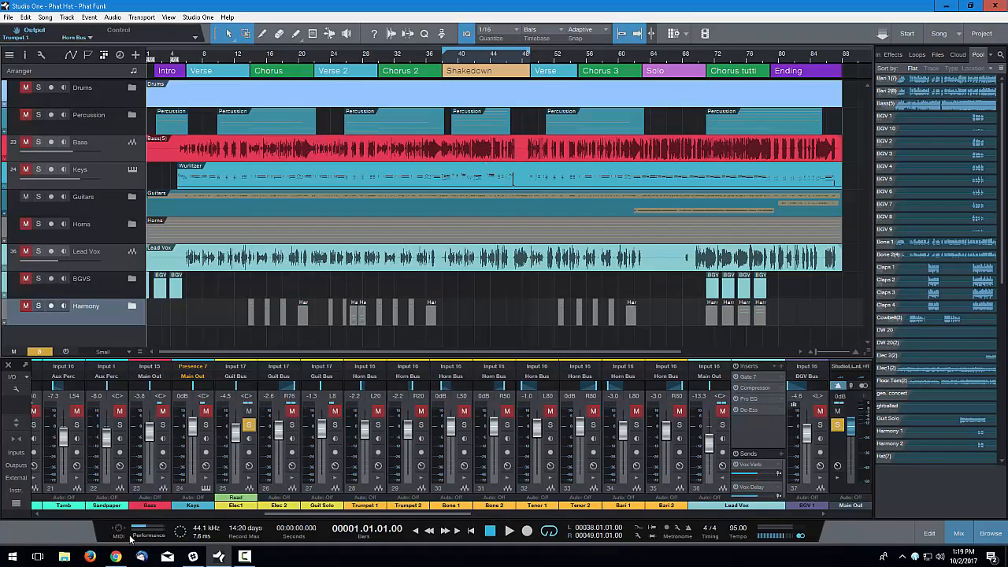
left_click(14, 381)
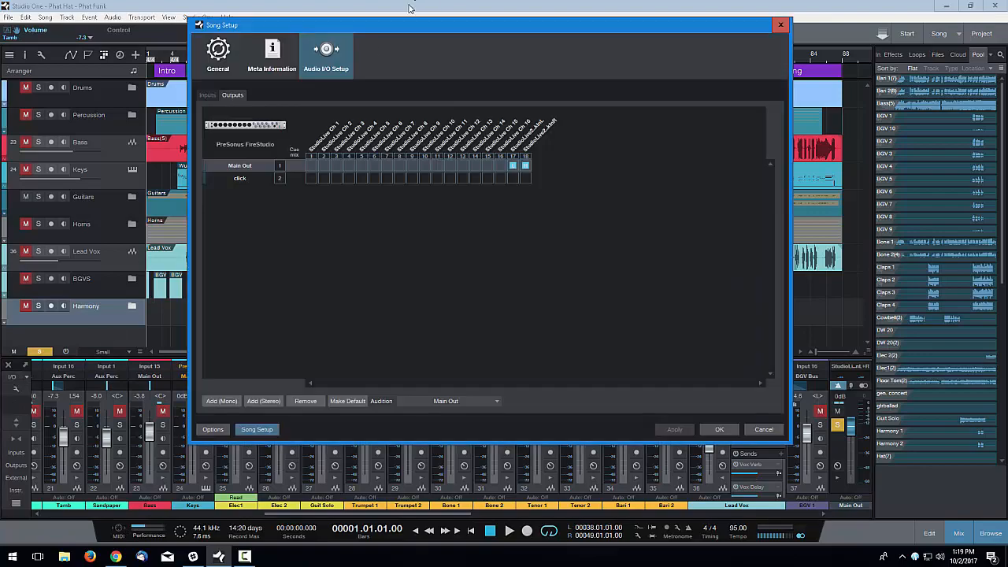
left_click(208, 95)
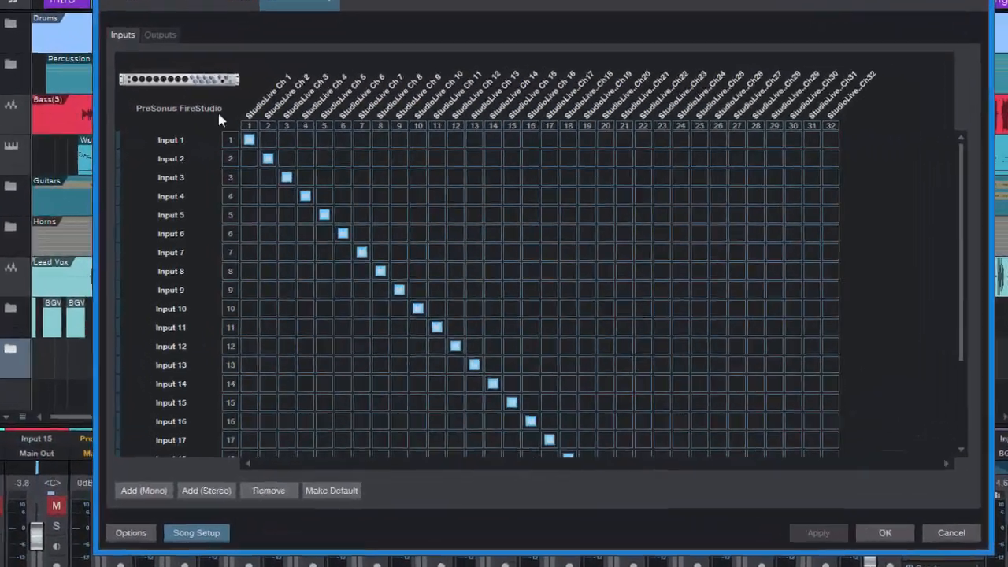
scroll(344, 211, "down", 7)
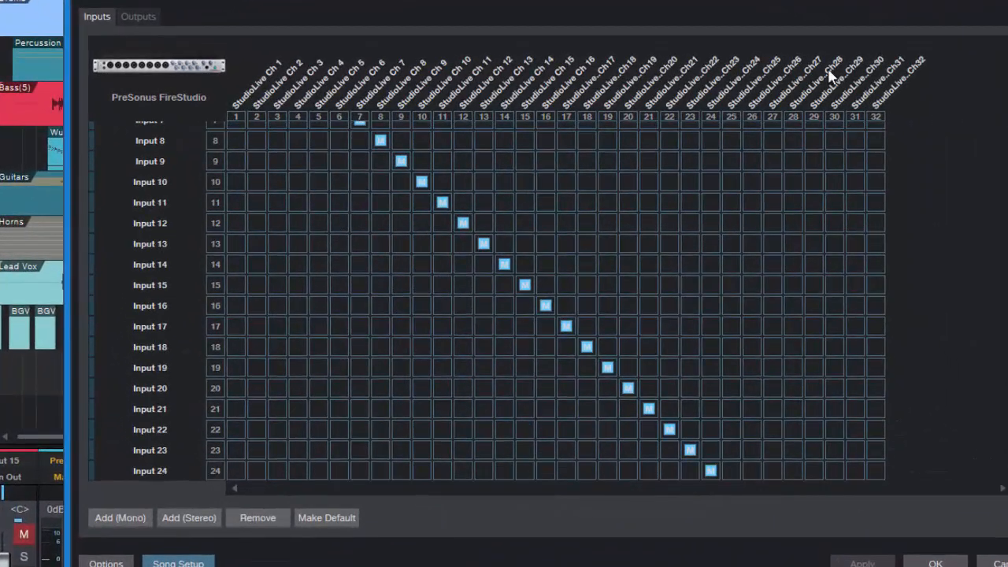
scroll(719, 122, "up", 4)
scroll(452, 298, "down", 4)
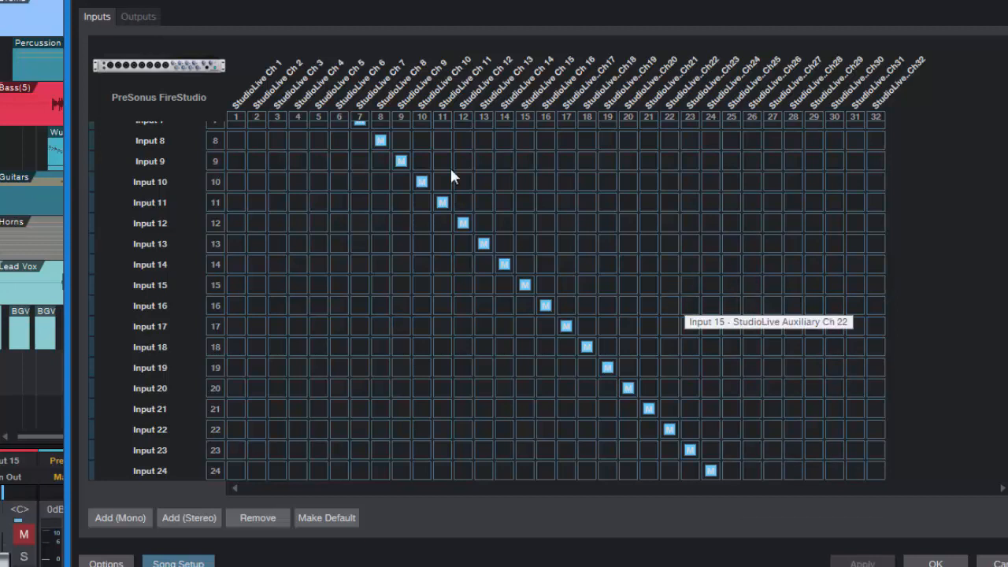
scroll(617, 257, "up", 7)
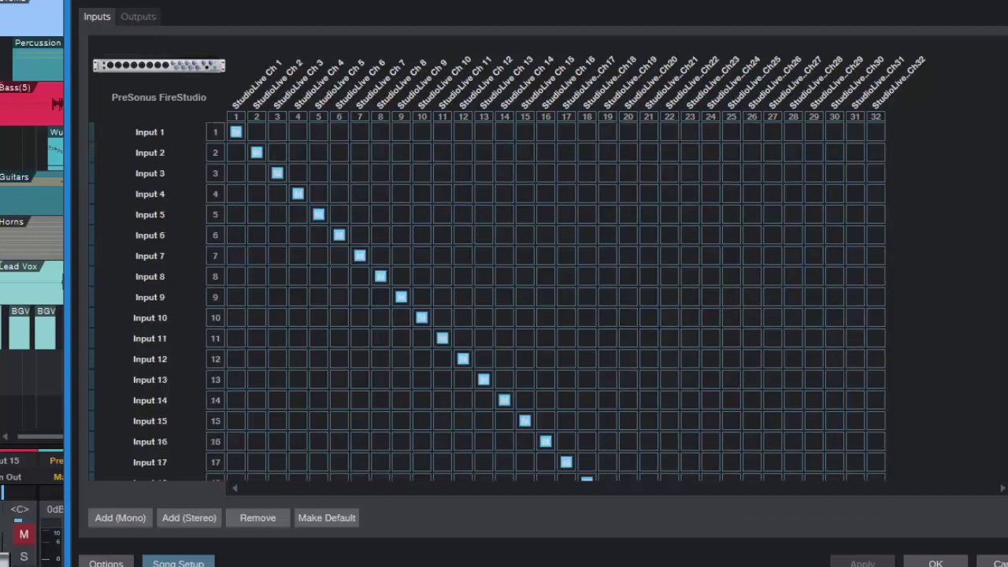
left_click(141, 17)
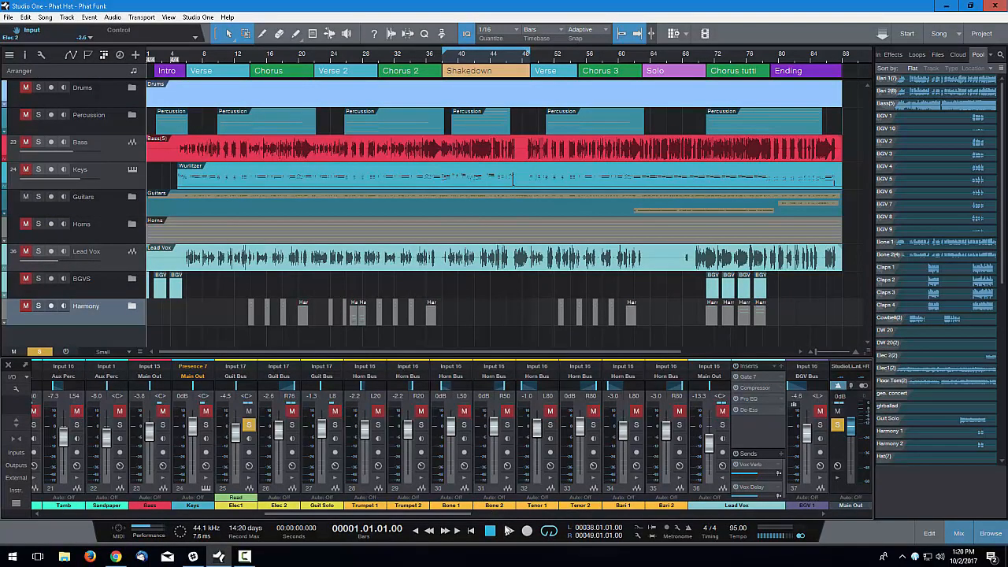
left_click_drag(369, 512, 118, 516)
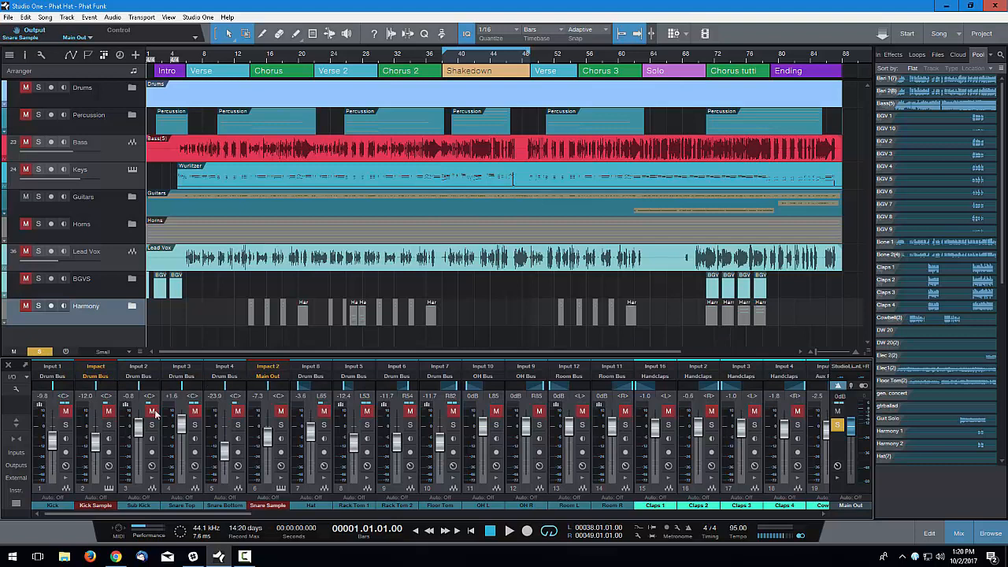
Step: Toggle the console's Inputs and External panels, leaving the Outputs channels shown beside the drums
left_click(17, 466)
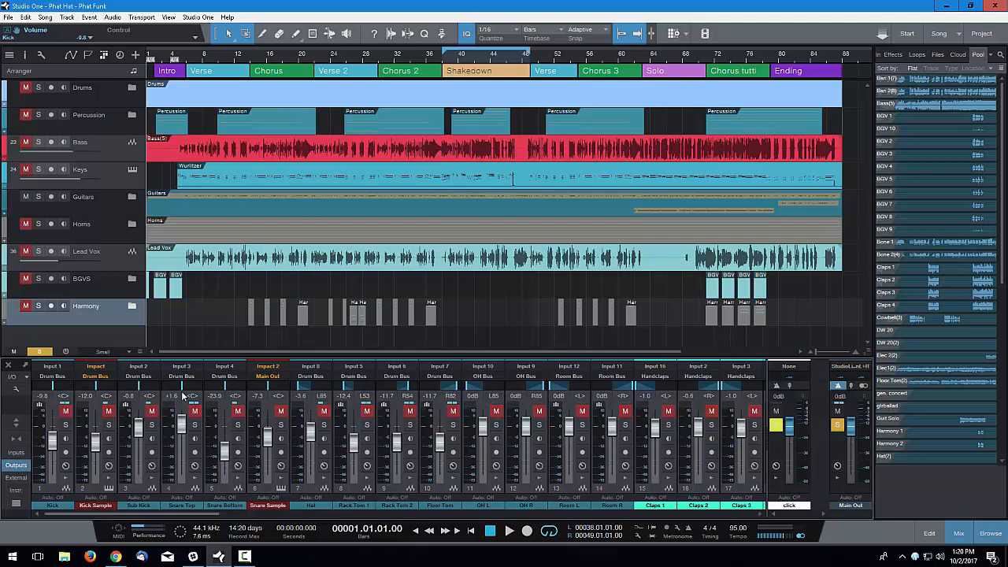
left_click(15, 454)
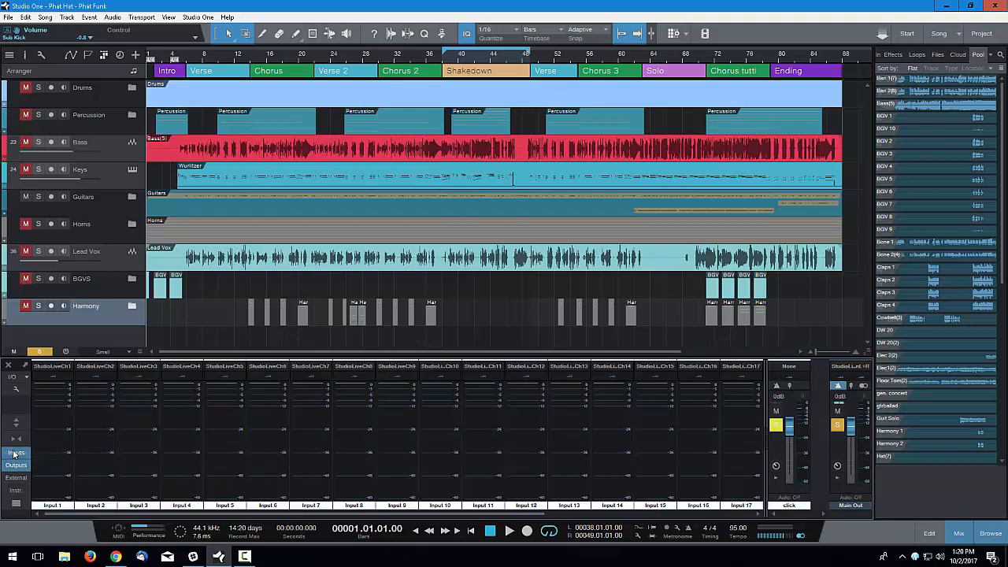
left_click(14, 455)
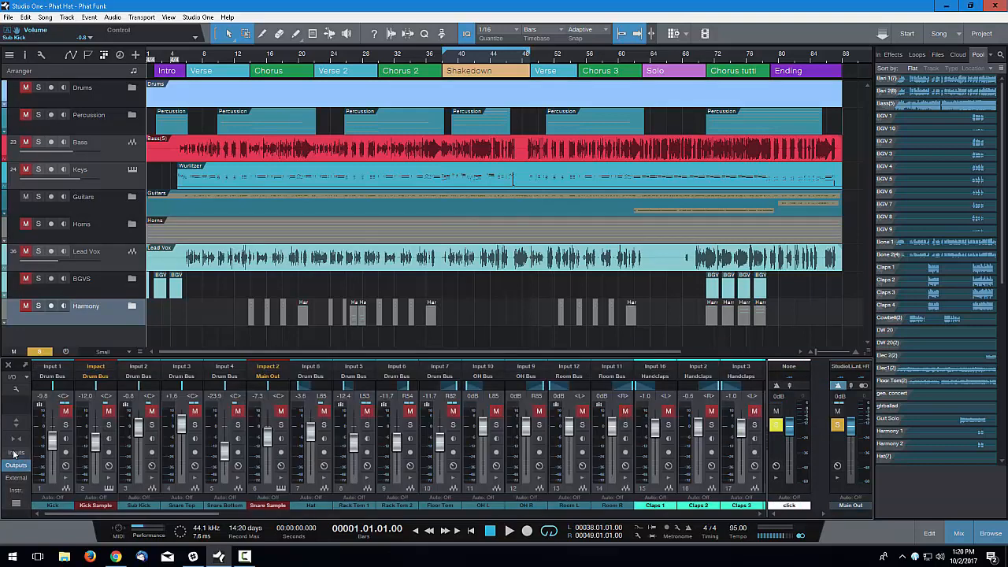
left_click(17, 477)
left_click(17, 465)
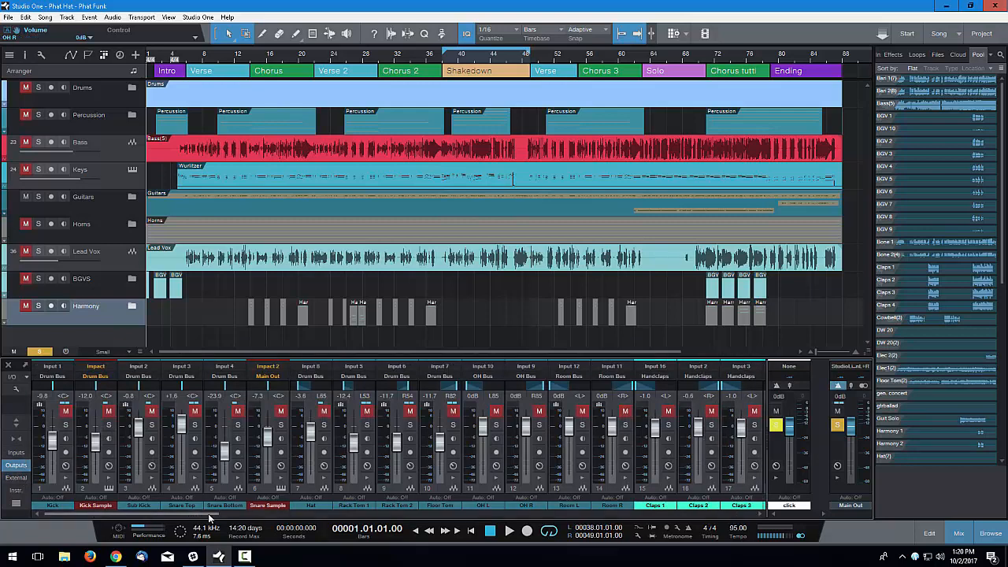
mouse_move(192, 513)
left_mouse_down()
mouse_move(709, 513)
mouse_move(45, 518)
left_mouse_up()
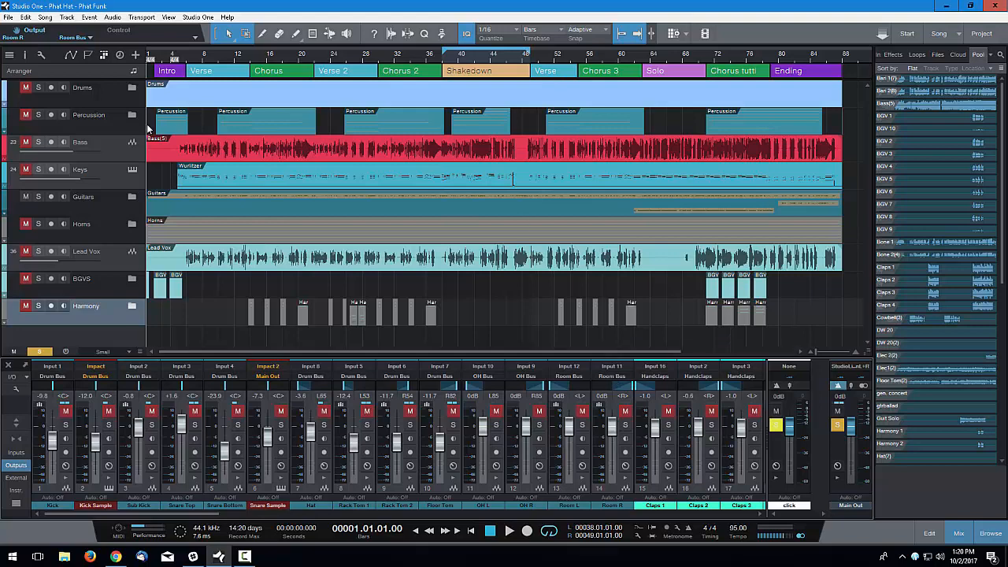
Step: Hide the Drums folder, Percussion, Bass and Keys tracks from the arrangement
right_click(87, 89)
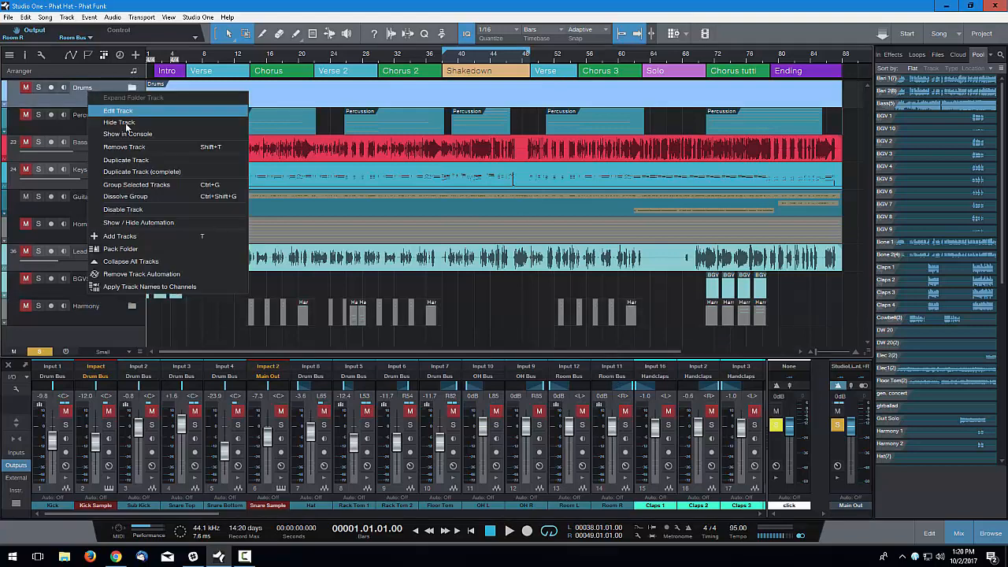
left_click(125, 123)
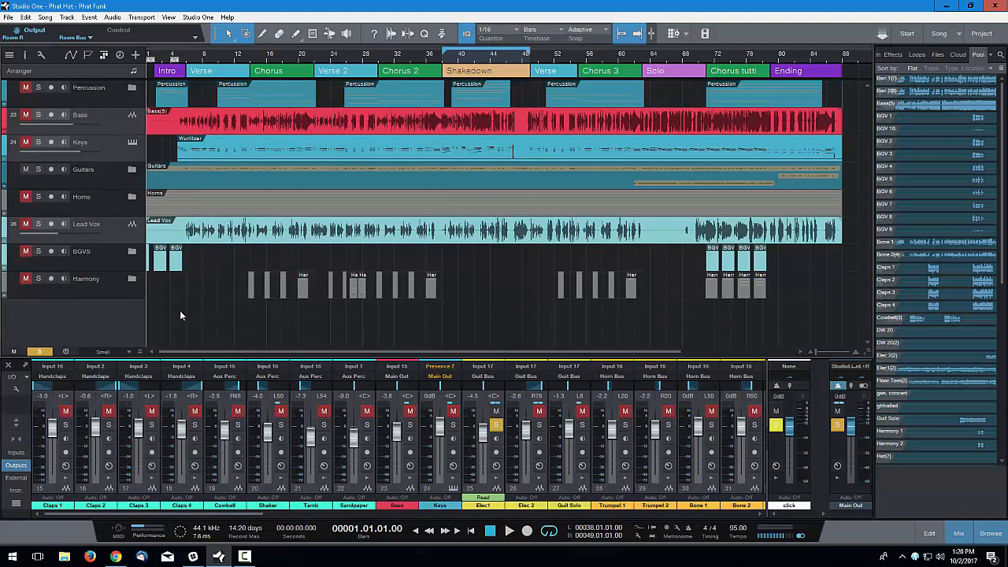
right_click(91, 95)
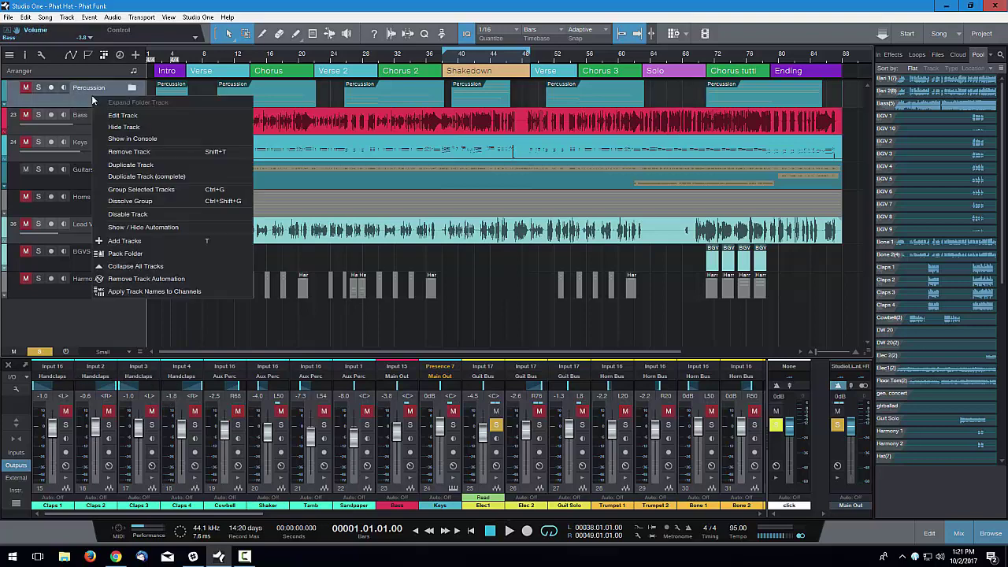
left_click(116, 128)
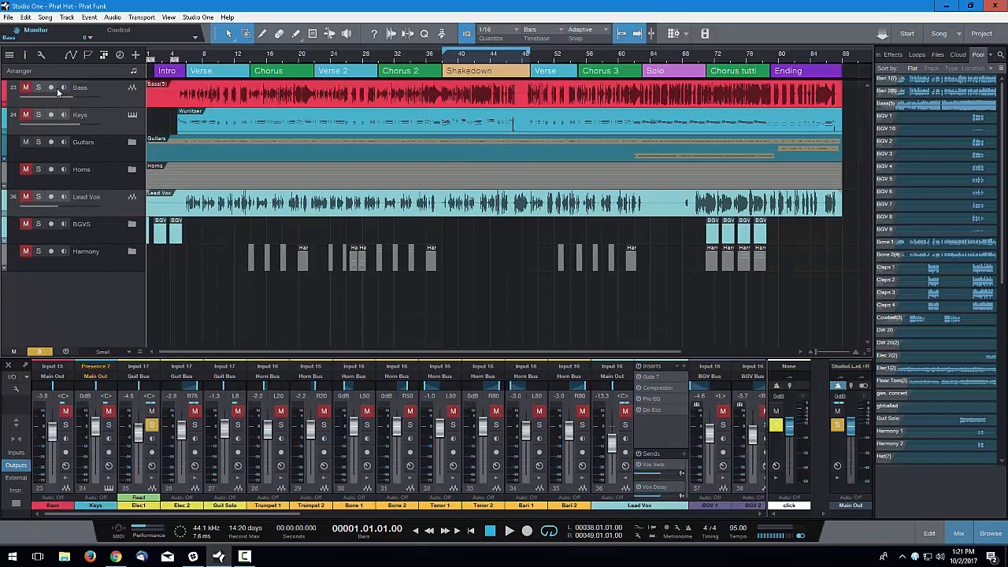
right_click(104, 87)
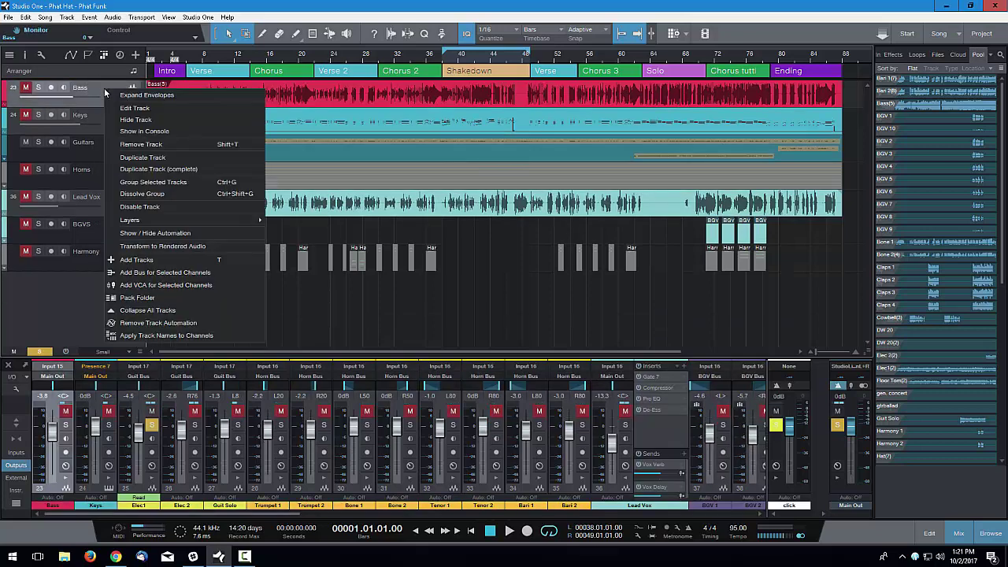
left_click(130, 121)
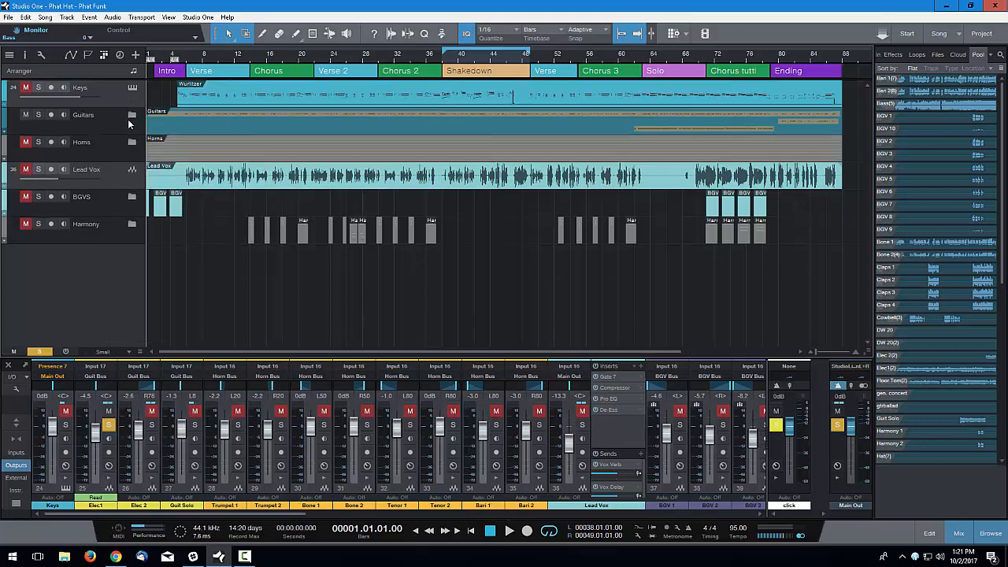
right_click(107, 100)
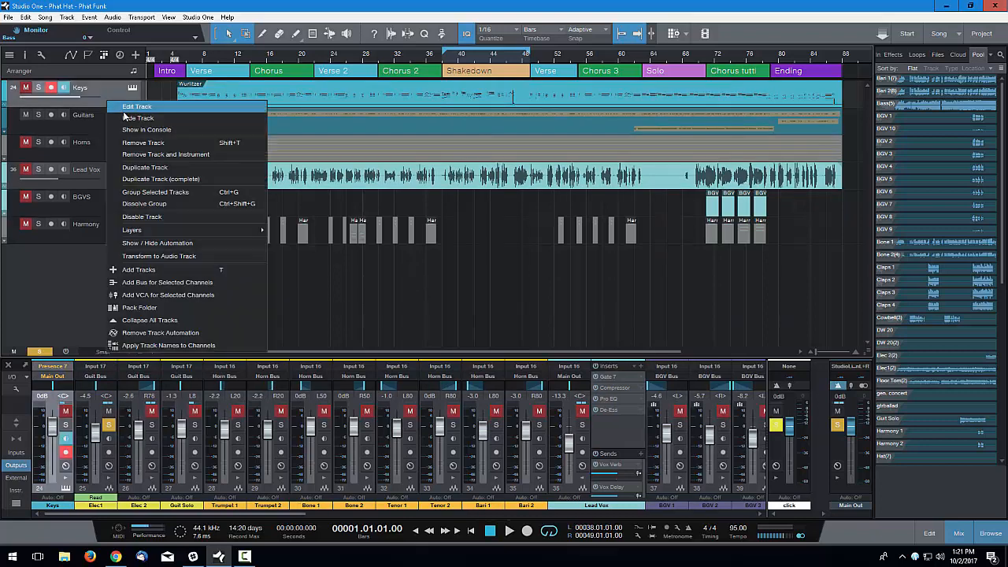
key("Escape")
key("ctrl+shift+t")
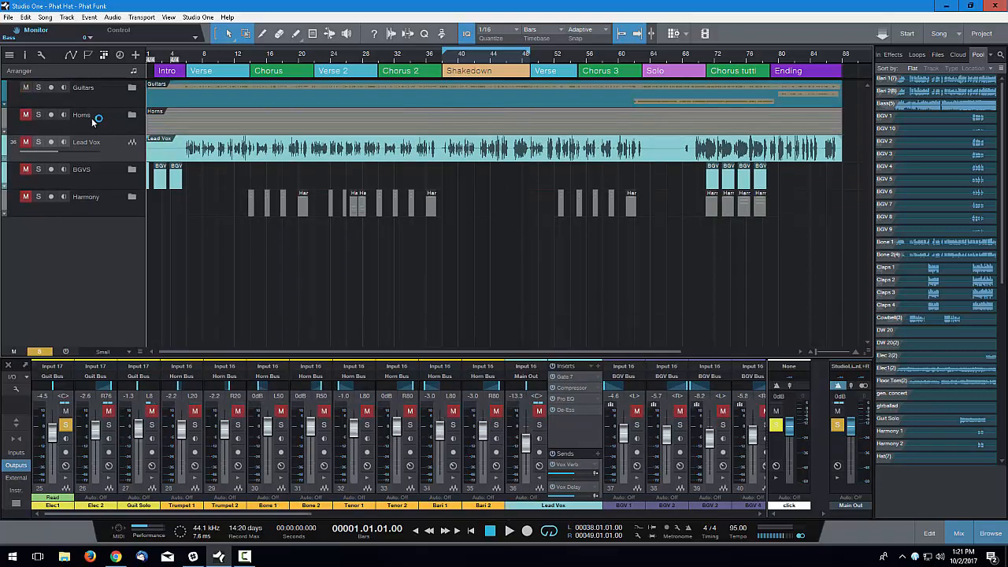
Step: Hide the Horns track and the Lead Vox, BGVS and Harmony vocal tracks together
right_click(92, 118)
left_click(123, 149)
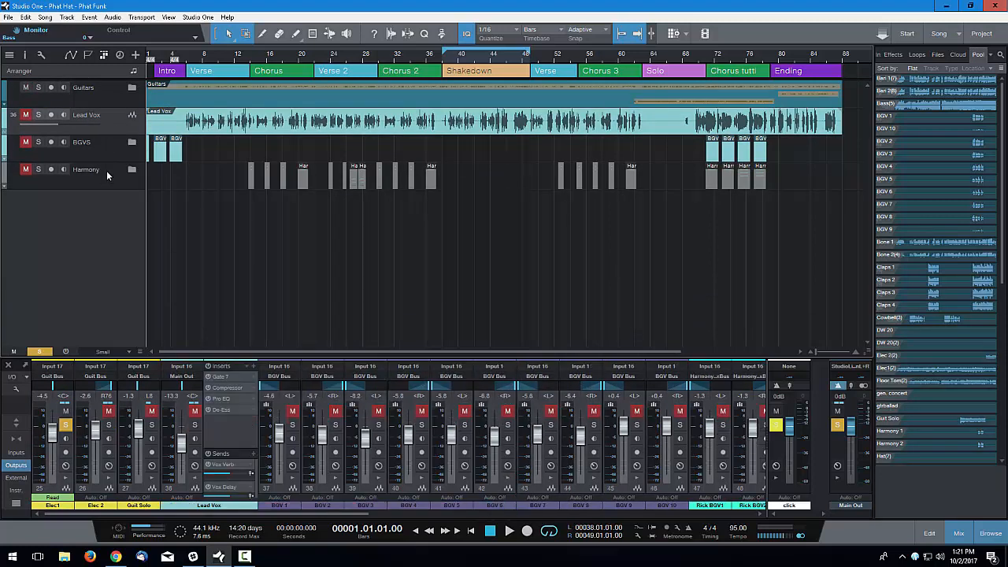
left_click(107, 170, "shift")
right_click(106, 141)
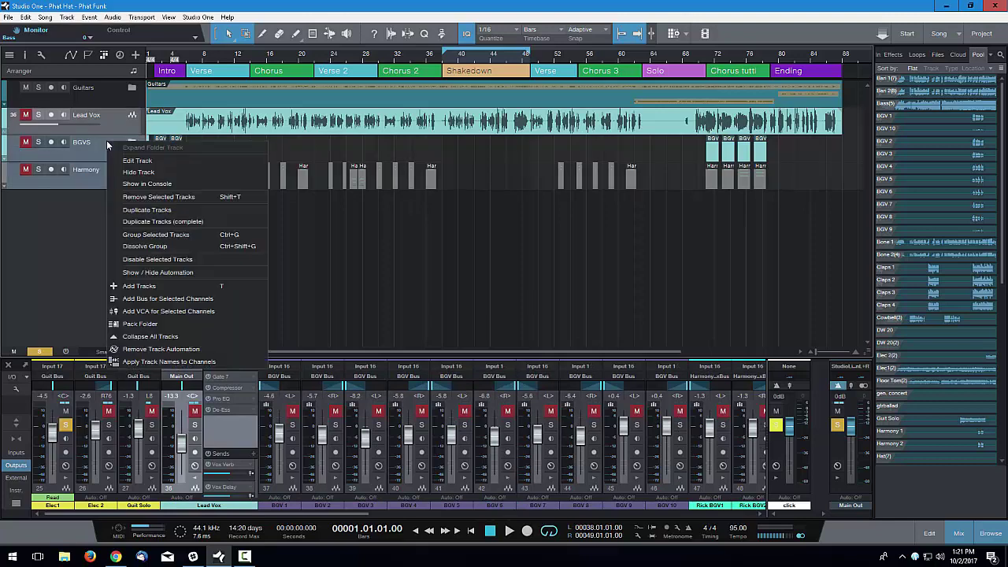
left_click(133, 172)
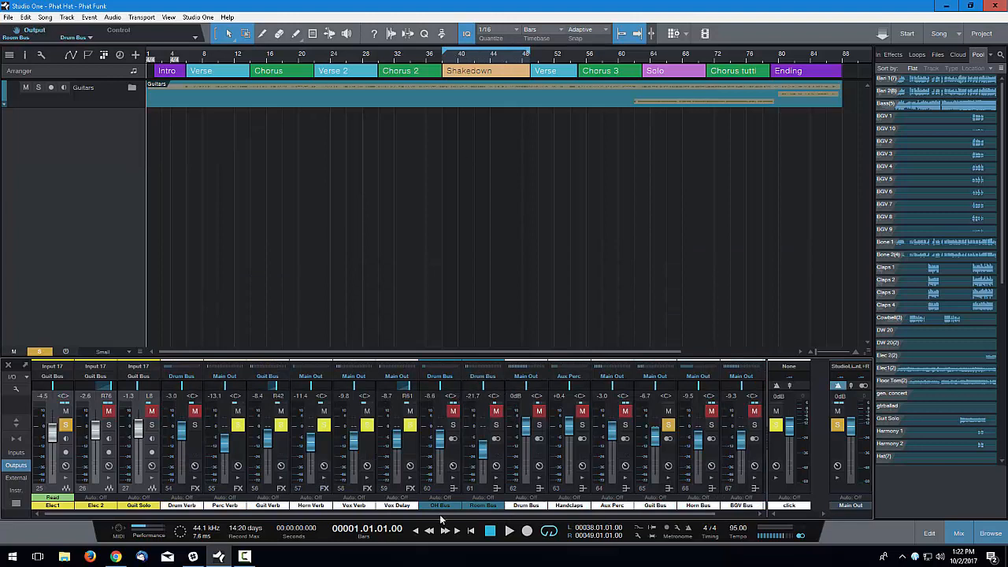
Step: Select the Guitars folder and solo the Guit Bus channel in the mixer
left_click(103, 95)
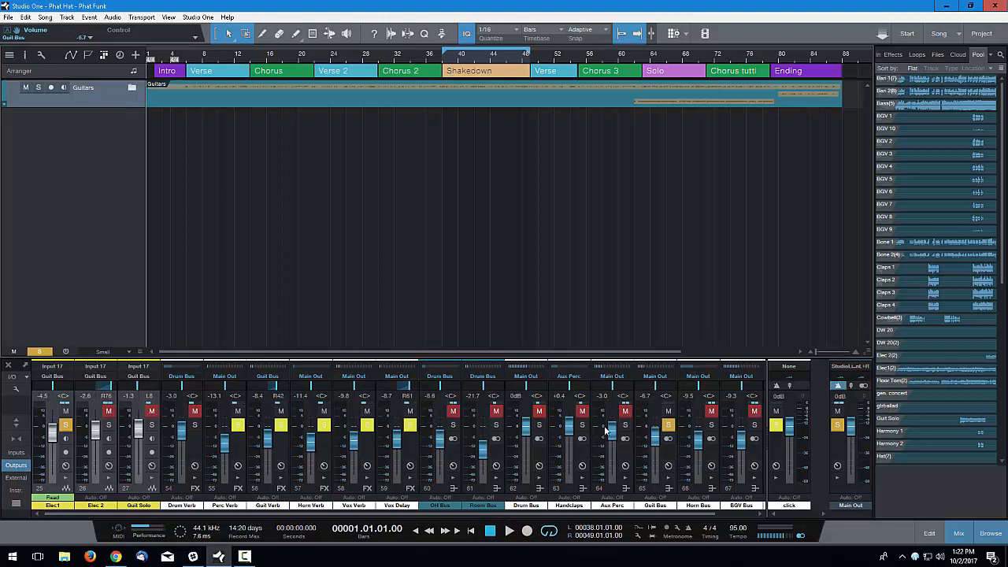
left_click(669, 426)
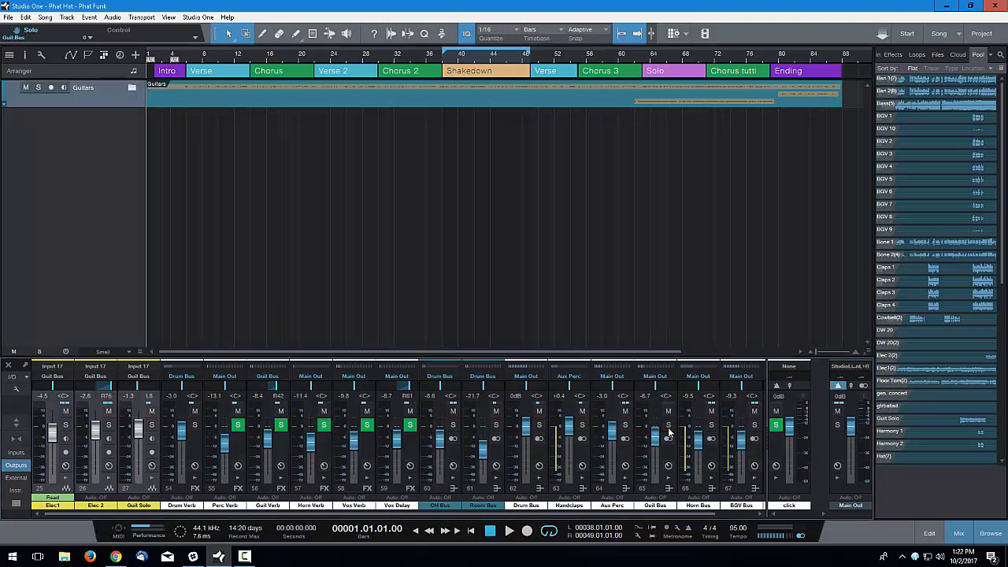
left_click(669, 427)
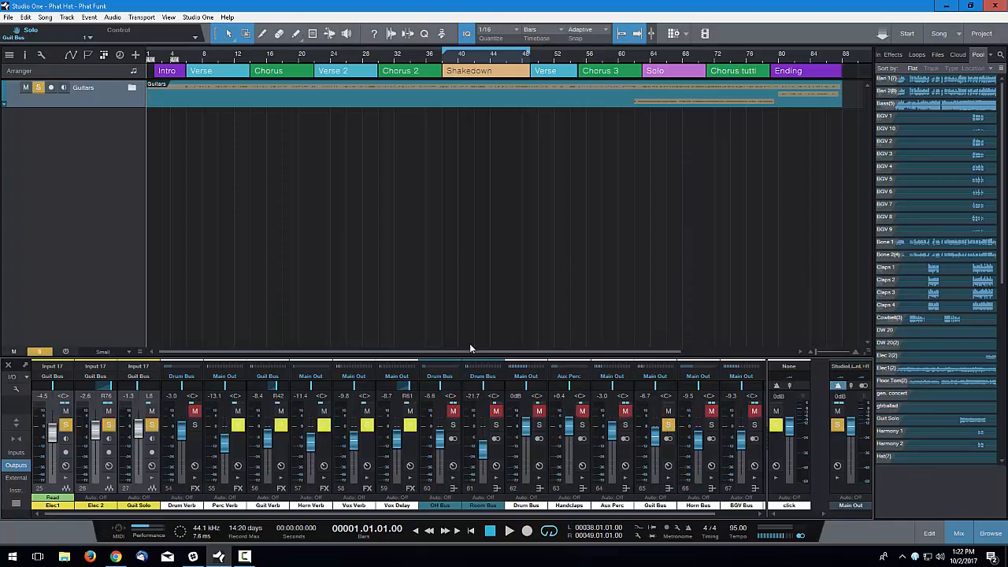
Step: Play the song, move the playhead to bar 38 and restart playback from there
left_click(510, 532)
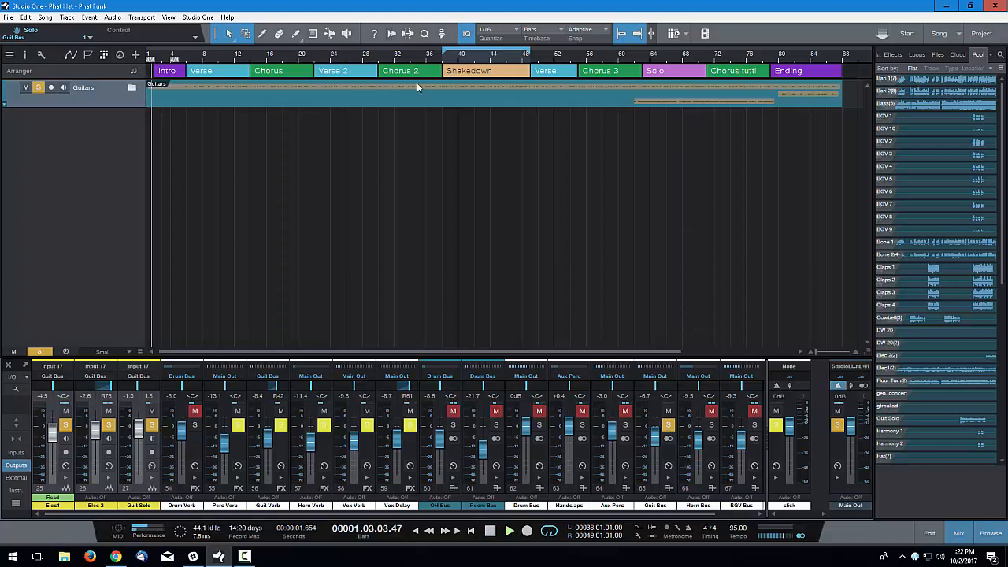
left_click(445, 55)
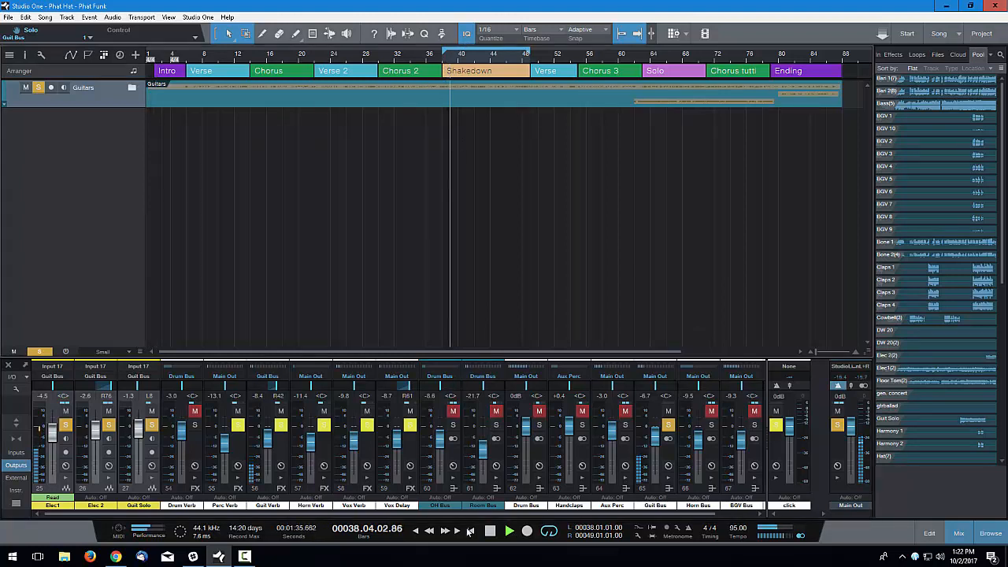
left_click(490, 532)
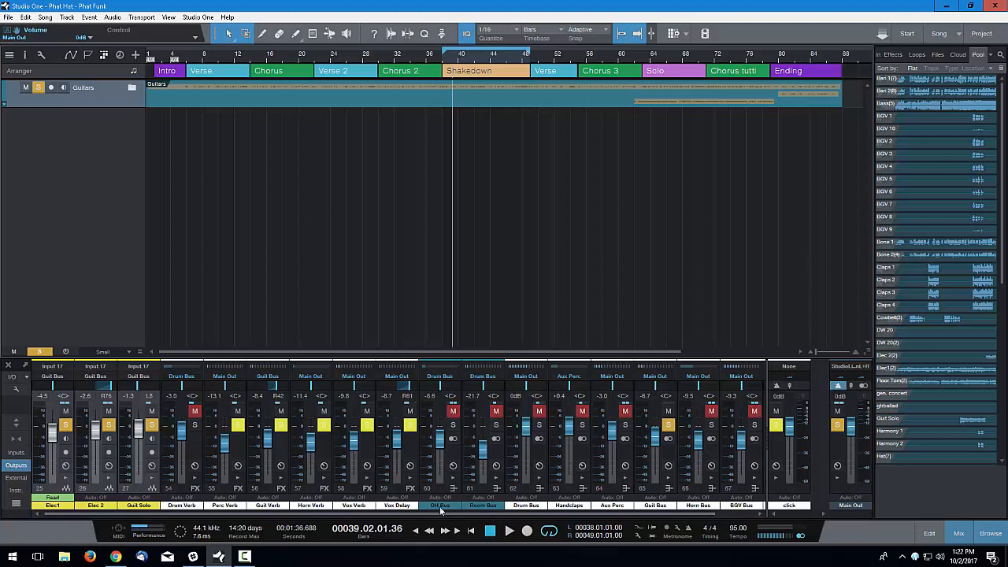
left_click(510, 532)
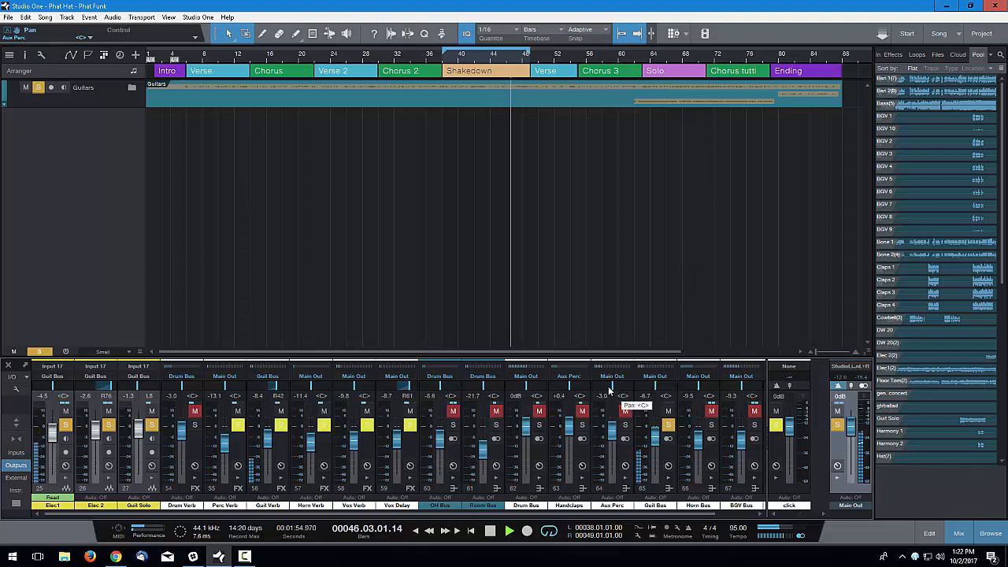
Step: Pan the Aux Perc channel fully left, then right, settling at R29
left_click_drag(611, 392, 587, 390)
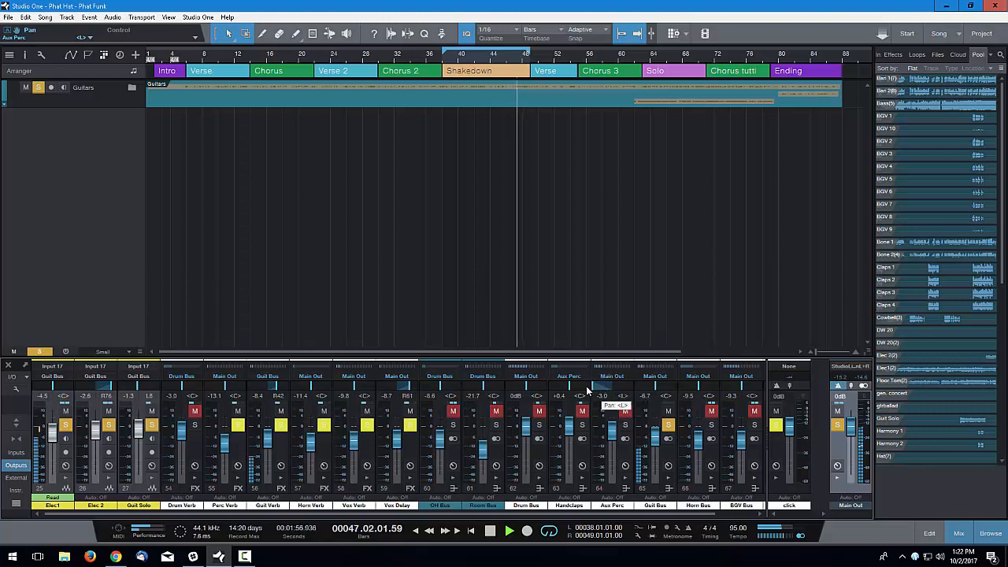
left_click_drag(586, 390, 610, 383)
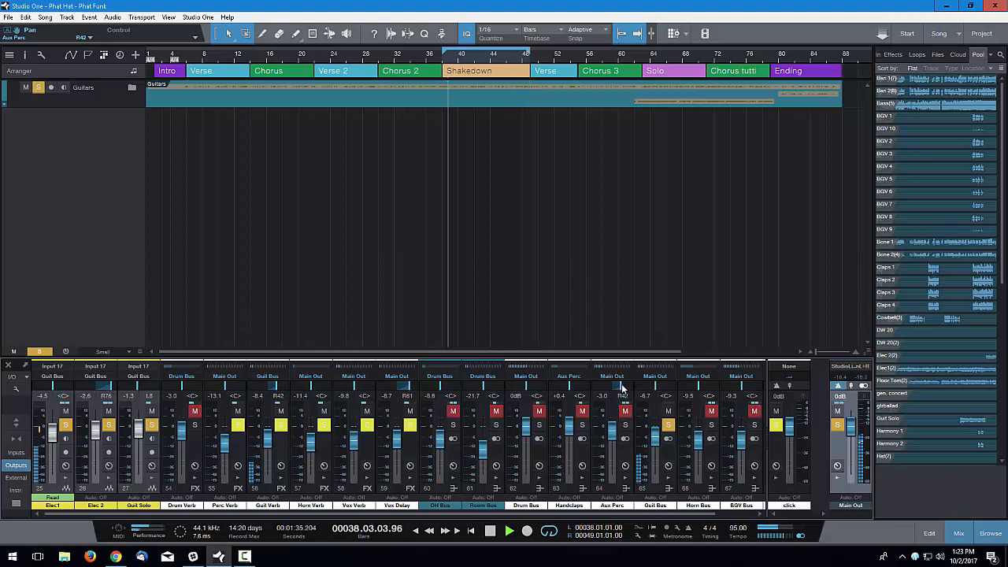
left_click_drag(622, 388, 650, 391)
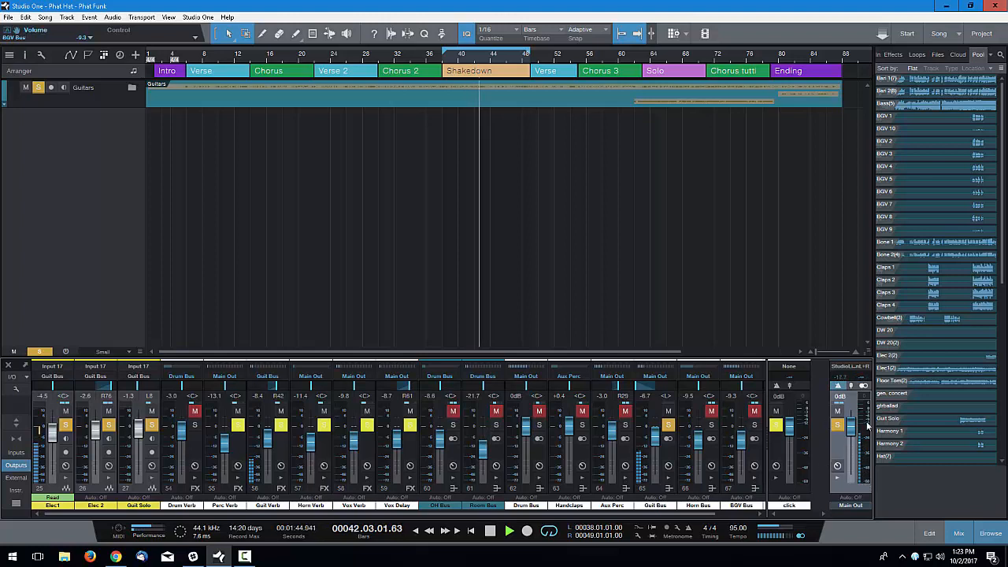
mouse_move(655, 386)
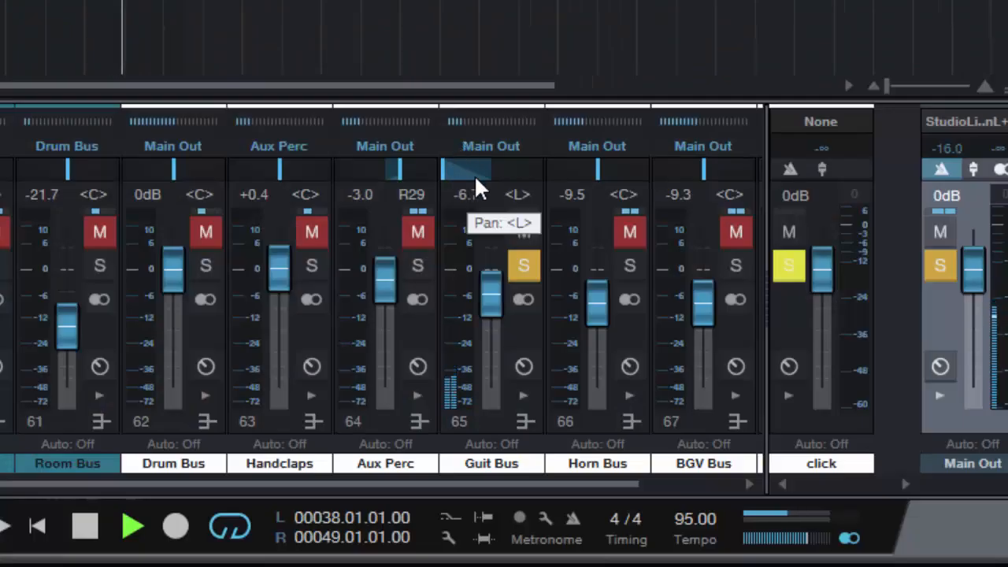
Step: Ease the Guit Bus pan rightward from hard left to about L37
left_click_drag(474, 186, 506, 186)
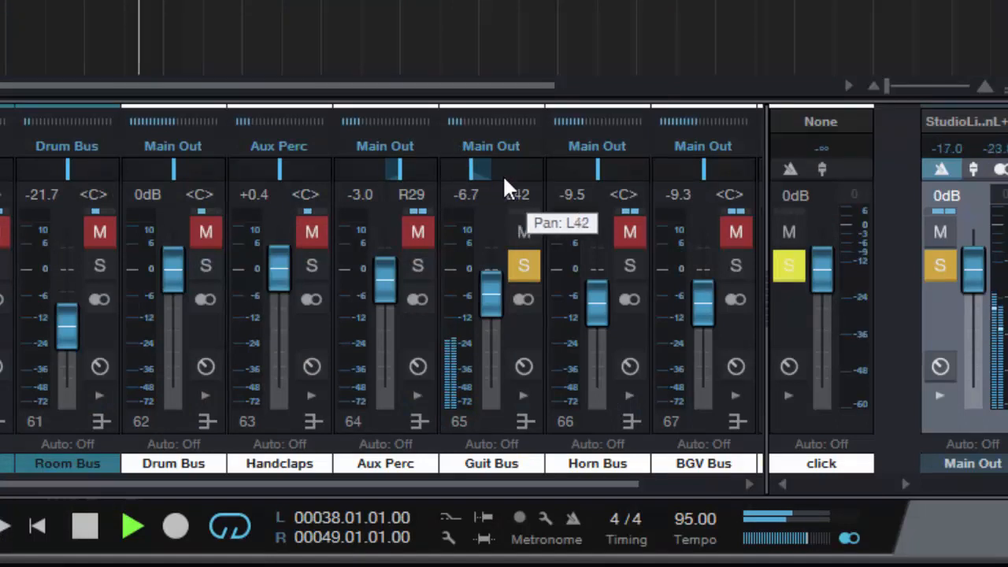
left_click_drag(503, 174, 538, 174)
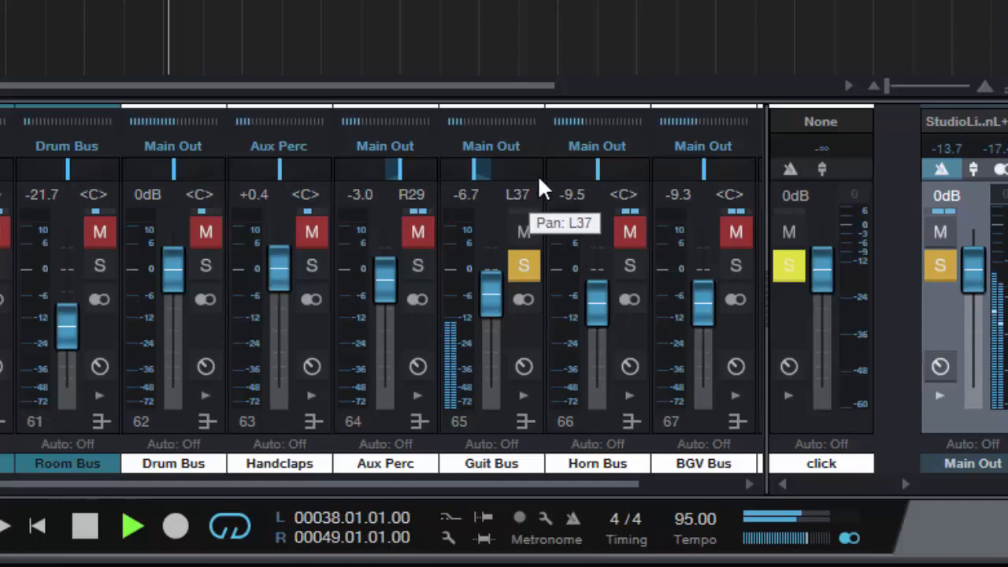